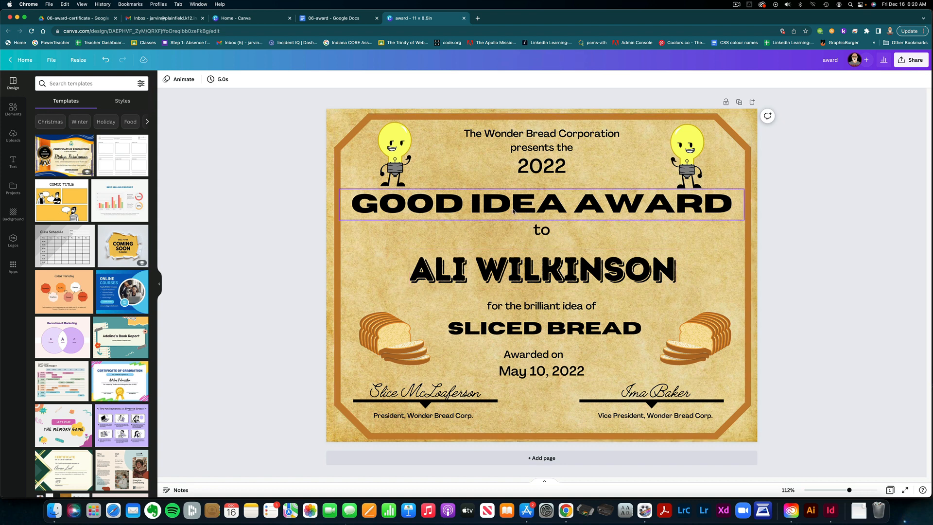
Step: Inspect the title, border and presenter text of the finished Good Idea Award certificate
{"action": "left_click", "coordinate": [516, 211]}
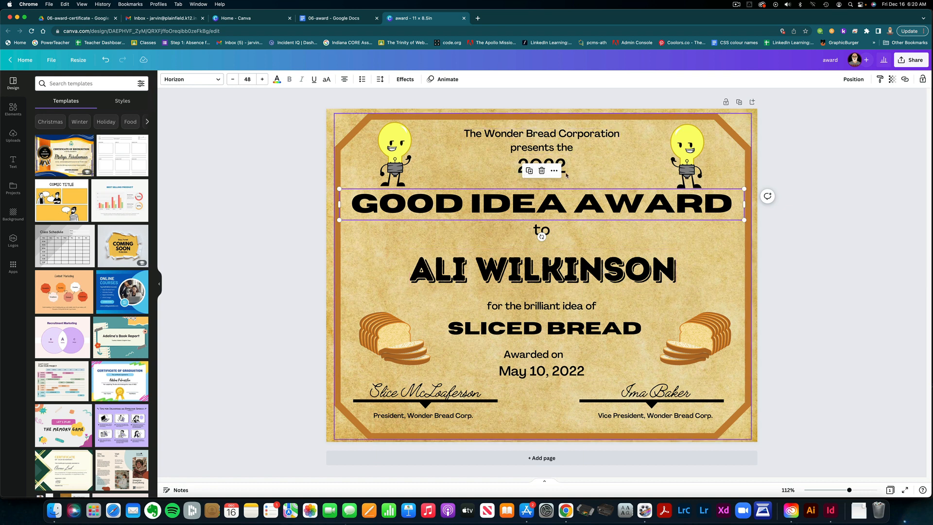
{"action": "left_click", "coordinate": [593, 170]}
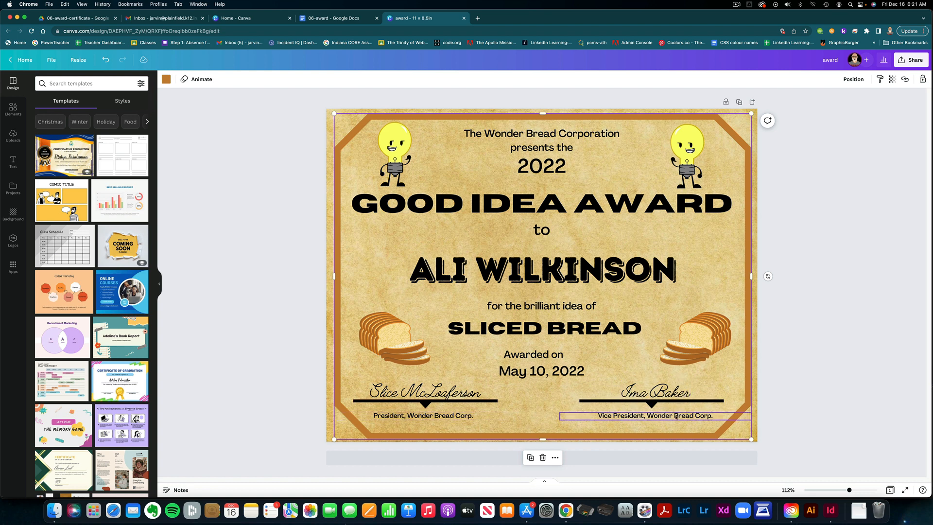
{"action": "key", "text": "Tab"}
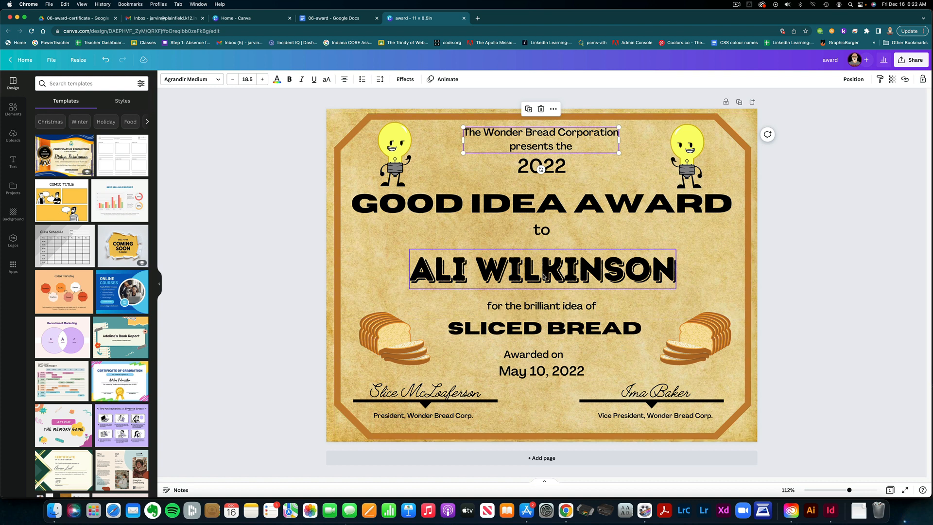
Step: Switch to the 06-award document and review the seven certificate requirements, from purpose and recipient to graphic and overall look
{"action": "left_click", "coordinate": [325, 19]}
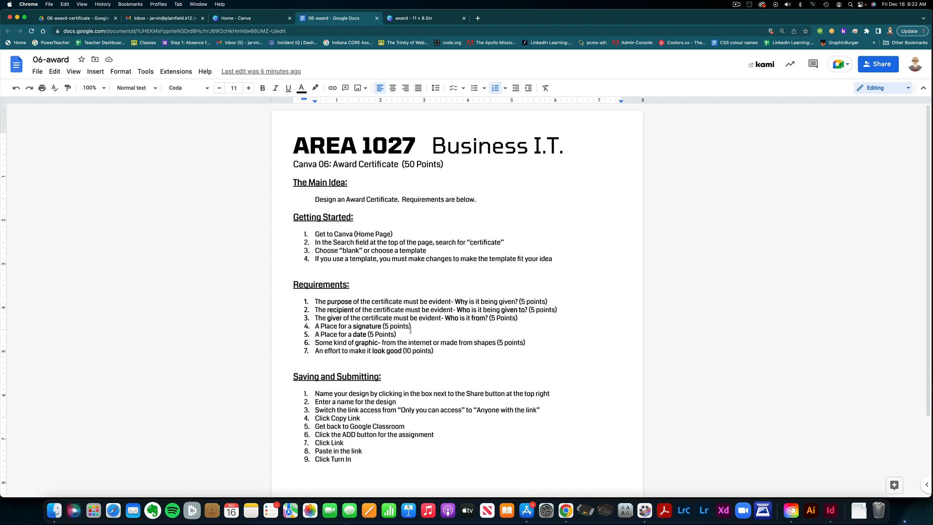
{"action": "scroll", "coordinate": [410, 330], "scroll_direction": "down", "scroll_amount": 1}
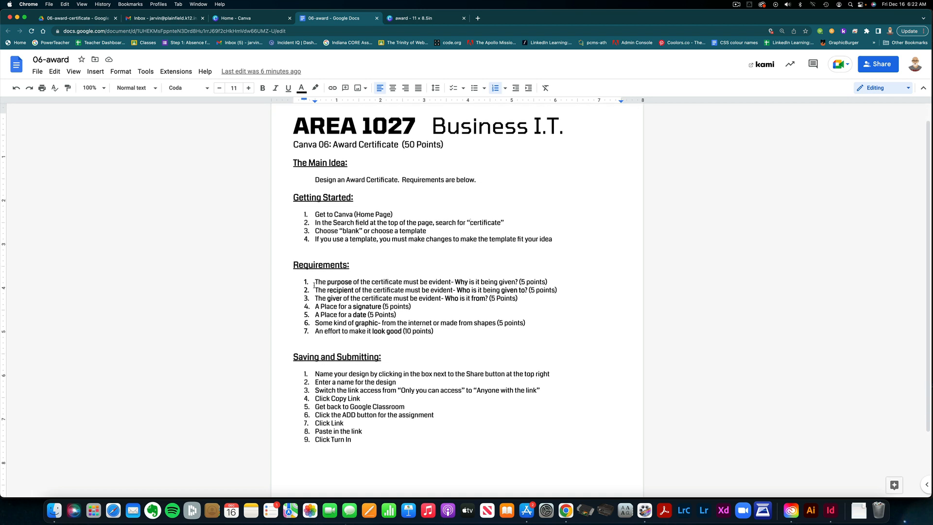
{"action": "left_click_drag", "start_coordinate": [315, 282], "coordinate": [364, 289]}
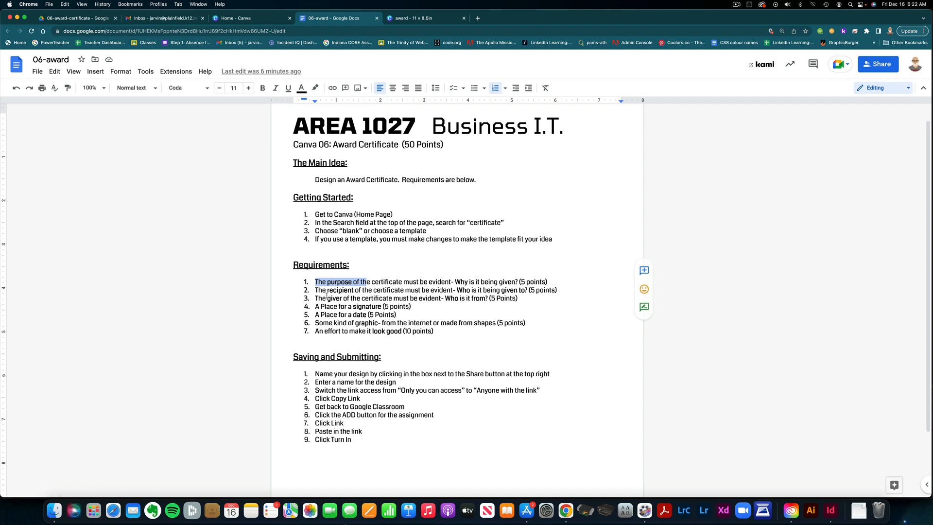
{"action": "left_click_drag", "start_coordinate": [326, 290], "coordinate": [363, 290]}
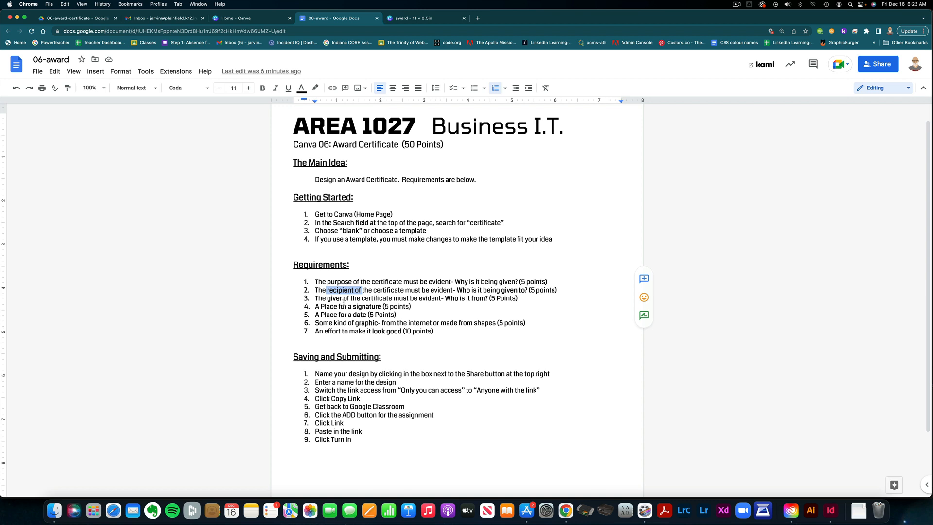
{"action": "left_click_drag", "start_coordinate": [322, 299], "coordinate": [362, 298]}
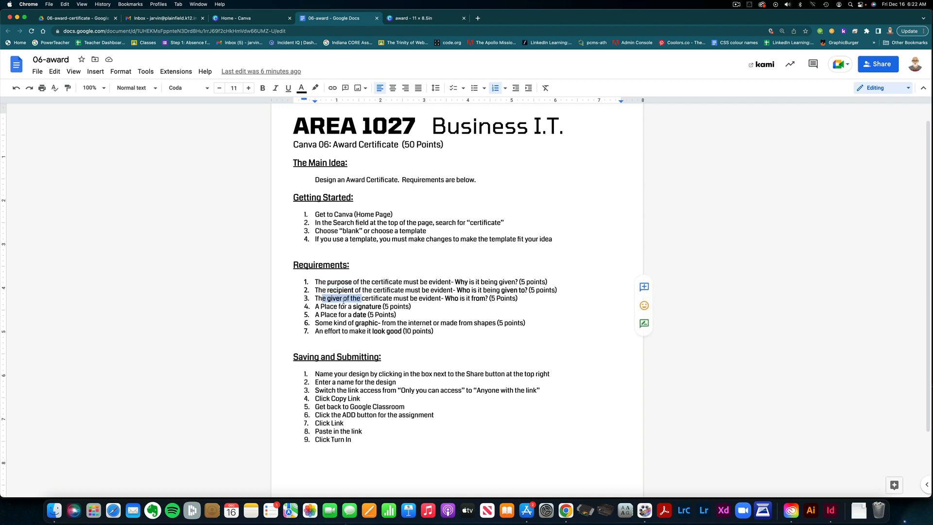
{"action": "left_click_drag", "start_coordinate": [325, 307], "coordinate": [390, 308]}
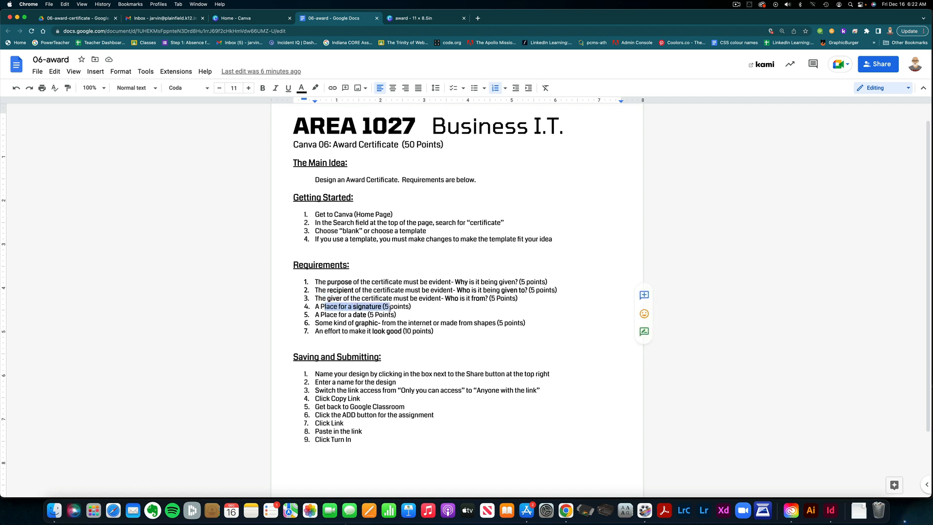
{"action": "left_click_drag", "start_coordinate": [320, 315], "coordinate": [391, 322]}
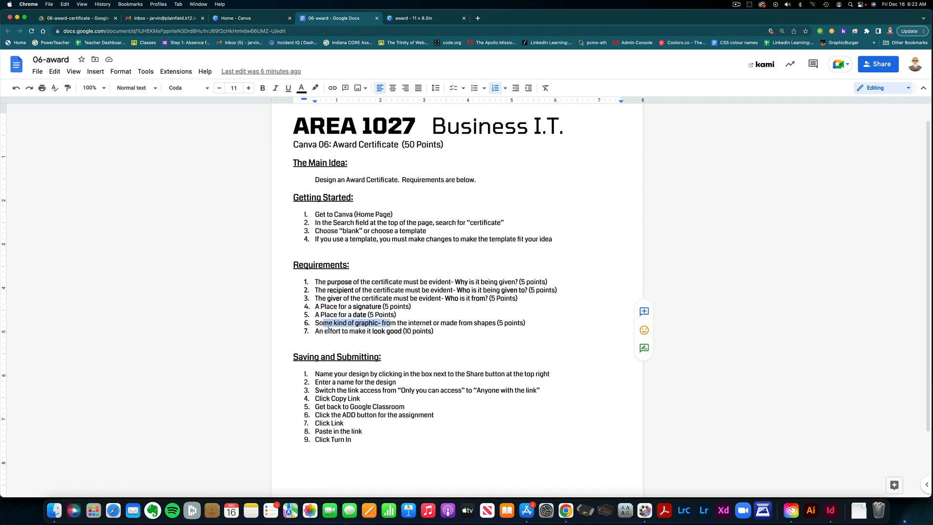
{"action": "left_click_drag", "start_coordinate": [323, 331], "coordinate": [437, 339]}
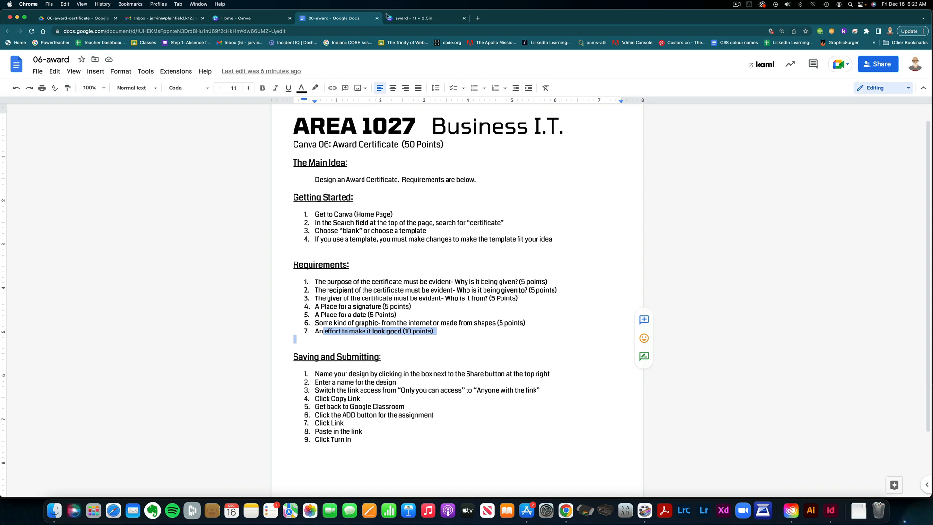
Step: Return to the Canva home page, search for "certif" and open the Certificate (Landscape) templates
{"action": "left_click", "coordinate": [259, 18]}
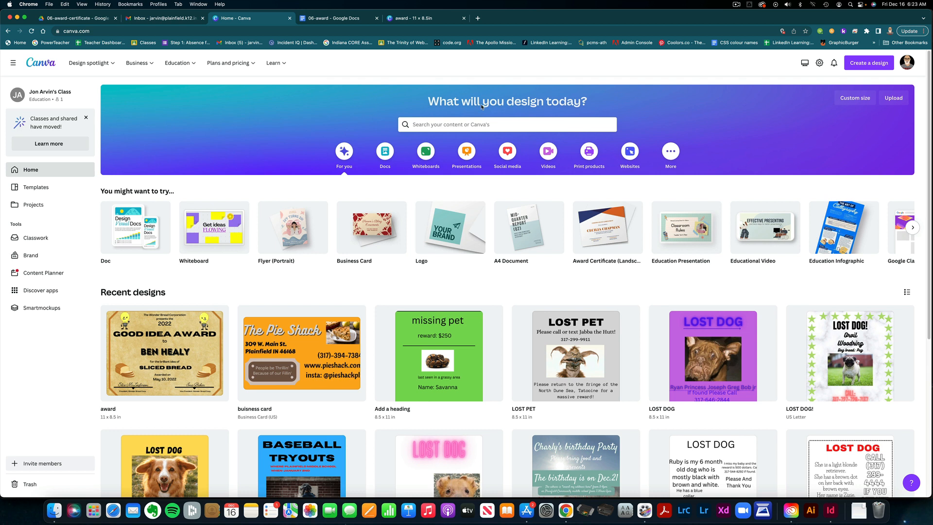
{"action": "left_click", "coordinate": [437, 126]}
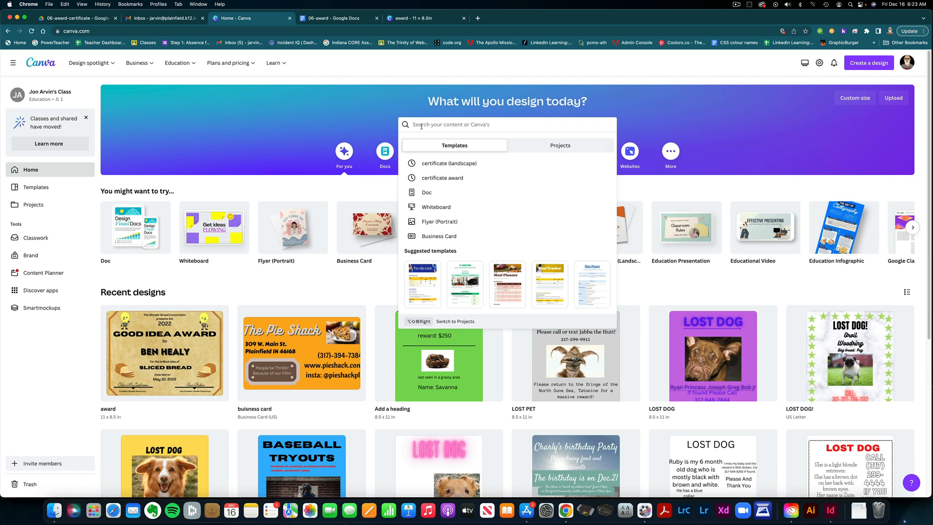
{"action": "type", "text": "certif"}
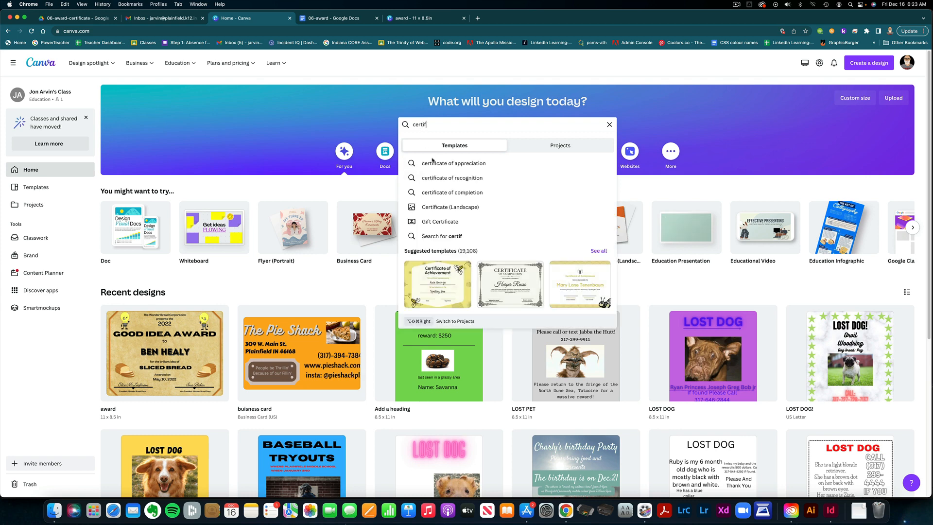
{"action": "left_click", "coordinate": [445, 212]}
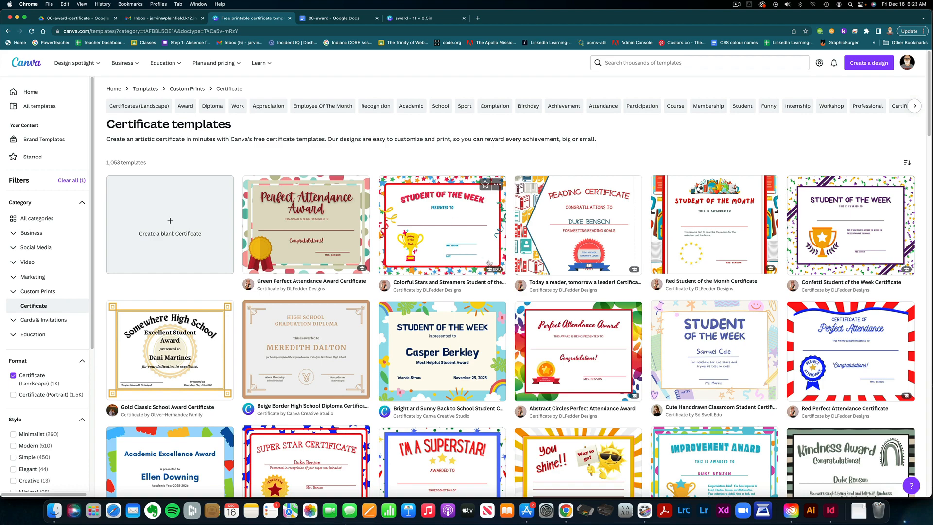
Step: Browse the landscape certificate templates to compare the available designs and the blank certificate option
{"action": "scroll", "coordinate": [488, 262], "scroll_direction": "down", "scroll_amount": 3}
{"action": "scroll", "coordinate": [488, 262], "scroll_direction": "up", "scroll_amount": 3}
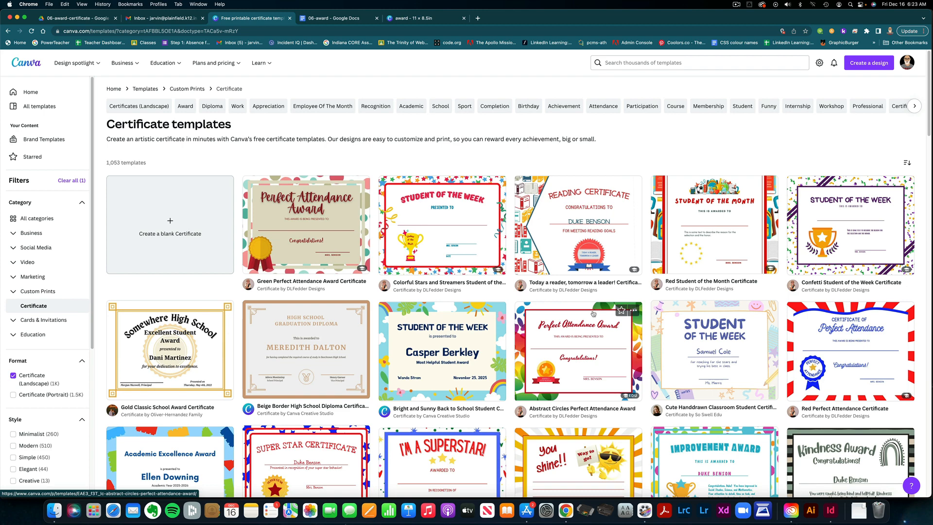
{"action": "scroll", "coordinate": [593, 313], "scroll_direction": "down", "scroll_amount": 3}
{"action": "scroll", "coordinate": [592, 313], "scroll_direction": "up", "scroll_amount": 2}
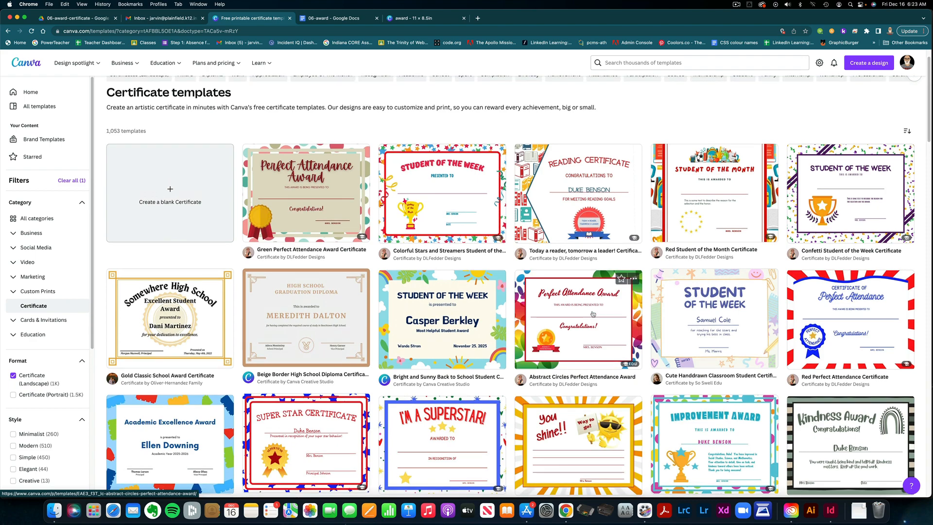
{"action": "scroll", "coordinate": [593, 313], "scroll_direction": "up", "scroll_amount": 1}
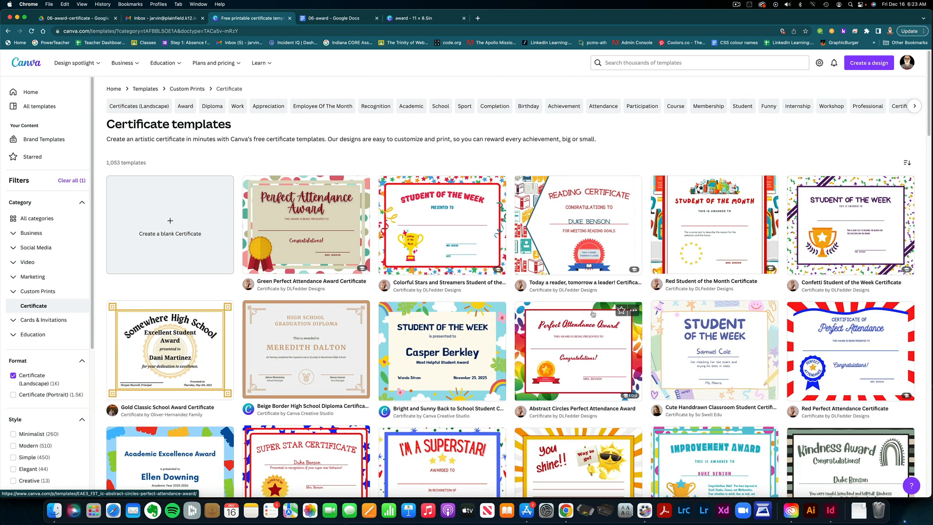
{"action": "scroll", "coordinate": [593, 313], "scroll_direction": "down", "scroll_amount": 2}
{"action": "scroll", "coordinate": [593, 313], "scroll_direction": "down", "scroll_amount": 6}
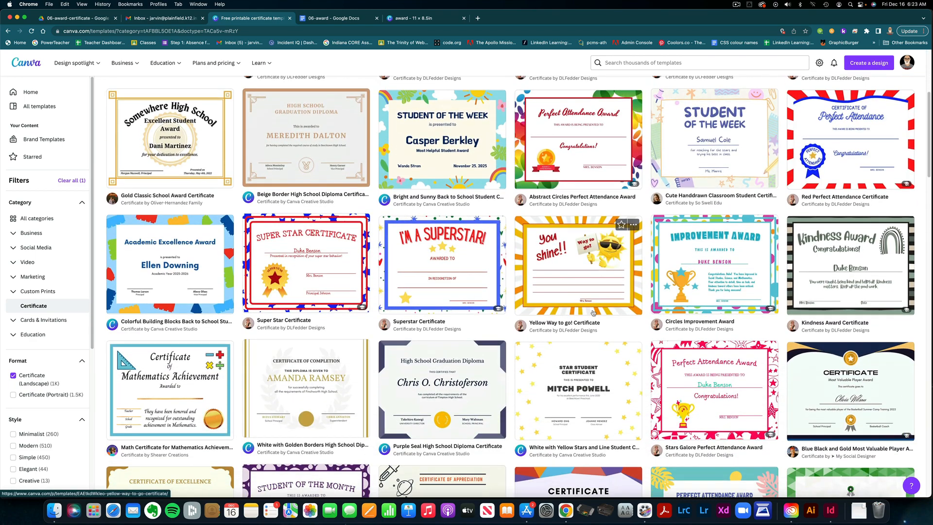
{"action": "scroll", "coordinate": [593, 313], "scroll_direction": "down", "scroll_amount": 3}
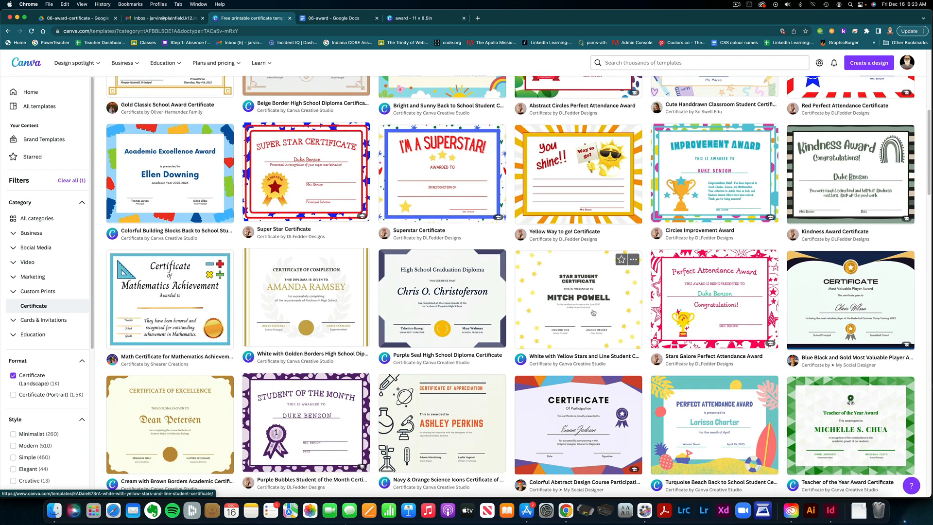
{"action": "scroll", "coordinate": [593, 309], "scroll_direction": "down", "scroll_amount": 2}
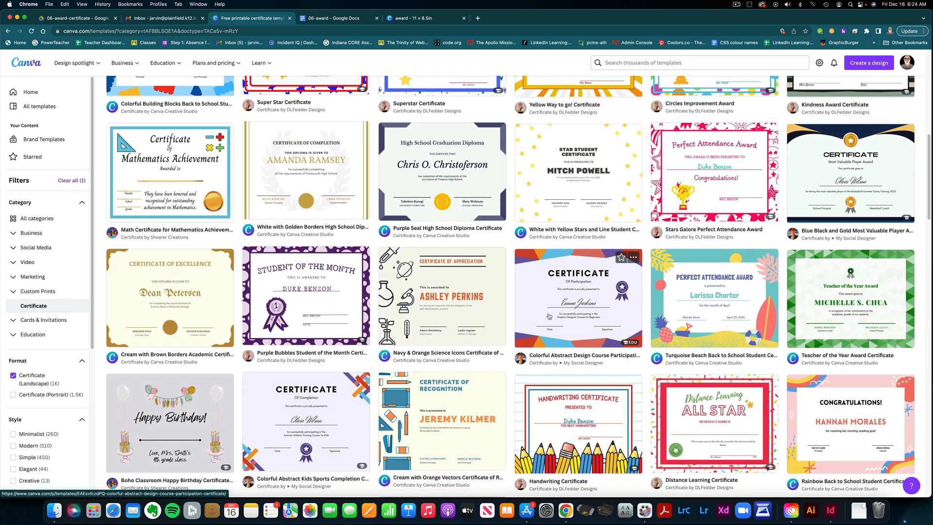
{"action": "scroll", "coordinate": [548, 316], "scroll_direction": "down", "scroll_amount": 2}
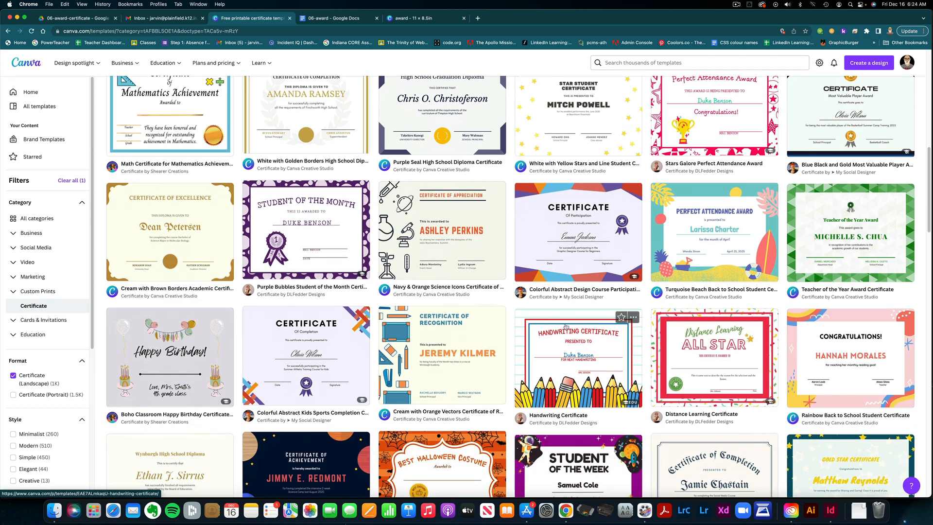
{"action": "scroll", "coordinate": [566, 326], "scroll_direction": "down", "scroll_amount": 4}
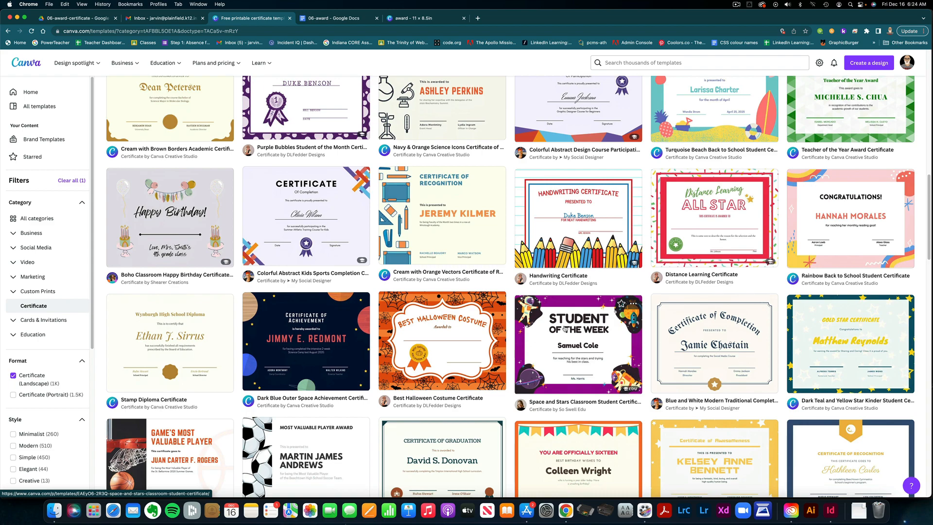
{"action": "scroll", "coordinate": [565, 329], "scroll_direction": "down", "scroll_amount": 4}
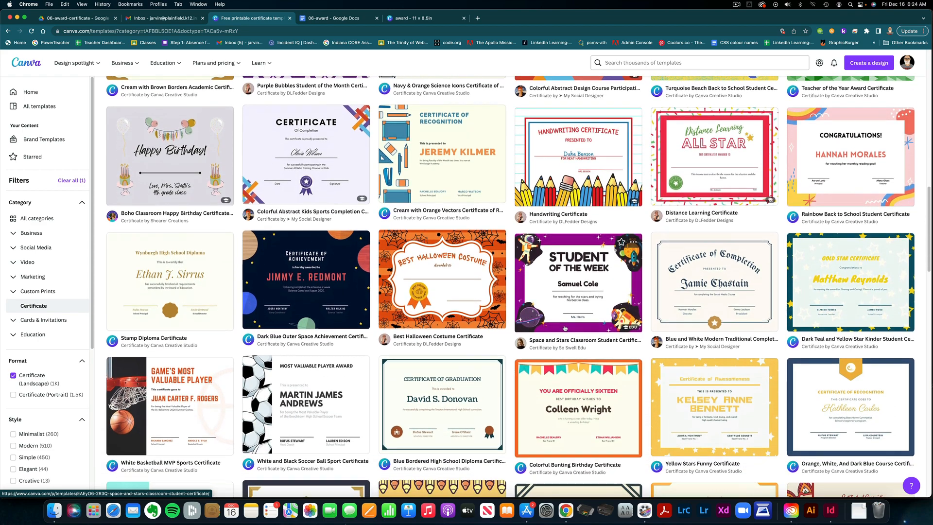
{"action": "scroll", "coordinate": [564, 329], "scroll_direction": "down", "scroll_amount": 1}
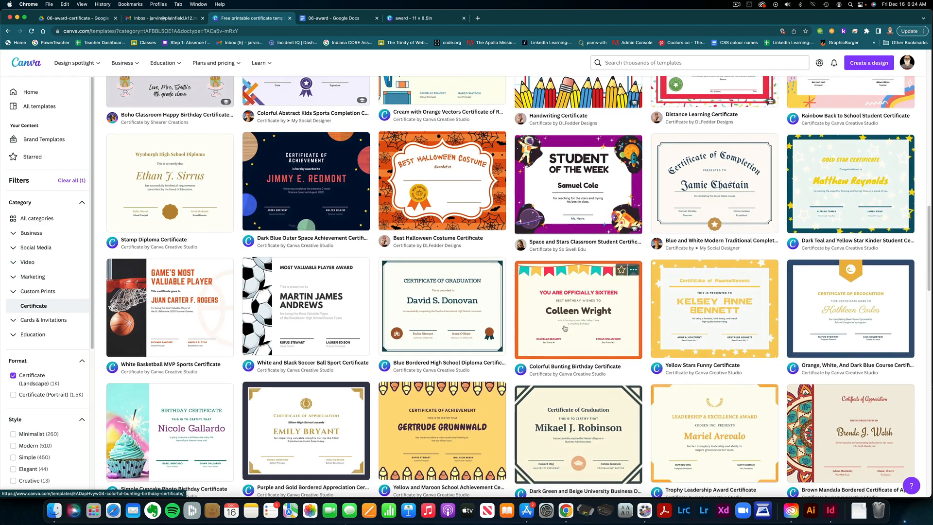
{"action": "scroll", "coordinate": [564, 328], "scroll_direction": "up", "scroll_amount": 2}
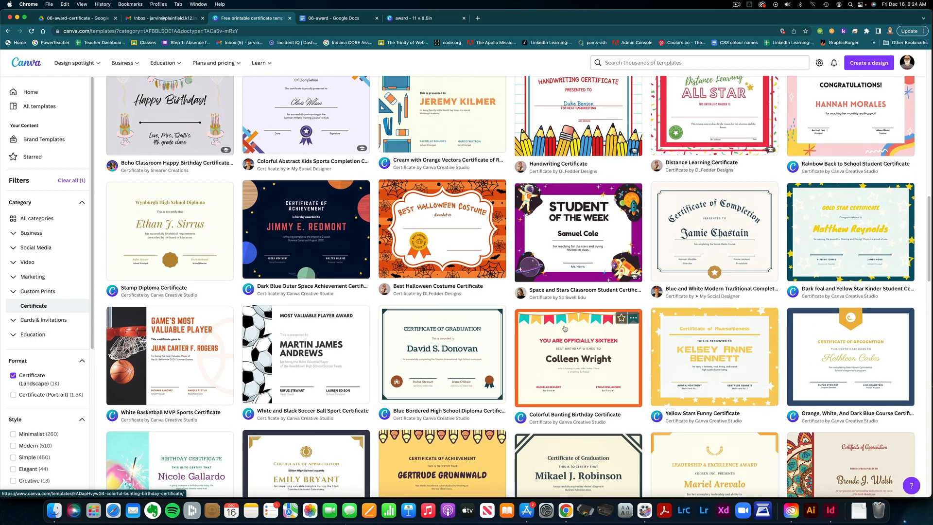
{"action": "scroll", "coordinate": [564, 329], "scroll_direction": "up", "scroll_amount": 15}
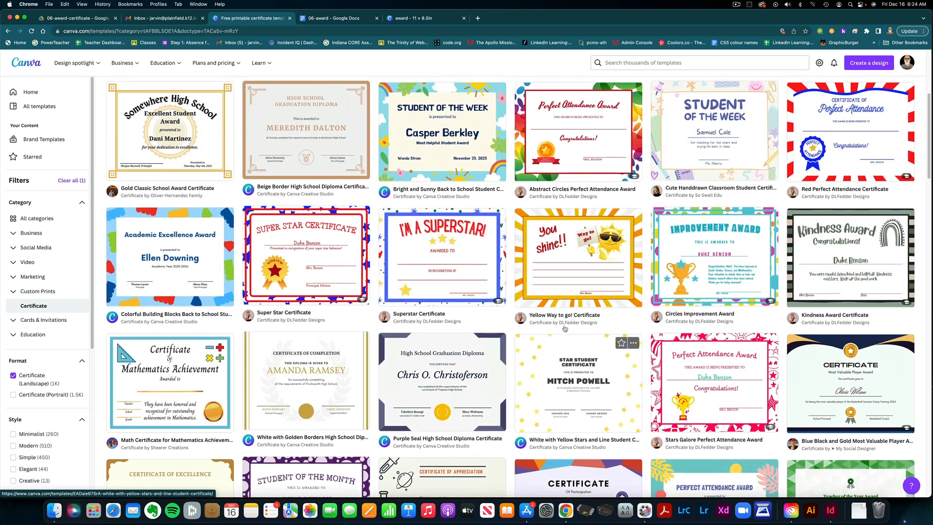
{"action": "scroll", "coordinate": [564, 328], "scroll_direction": "up", "scroll_amount": 5}
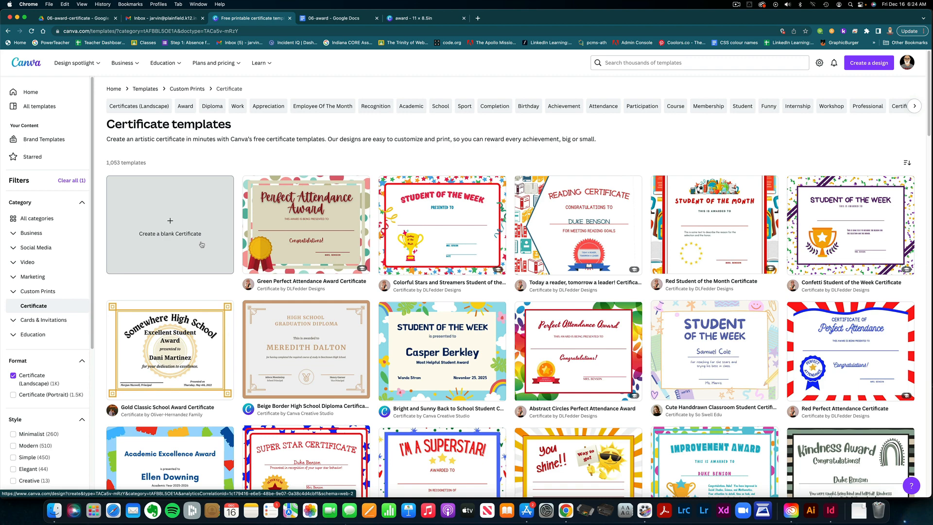
Step: Find the Purple Bubbles Student of the Month Certificate template and open it for customization
{"action": "scroll", "coordinate": [439, 306], "scroll_direction": "down", "scroll_amount": 3}
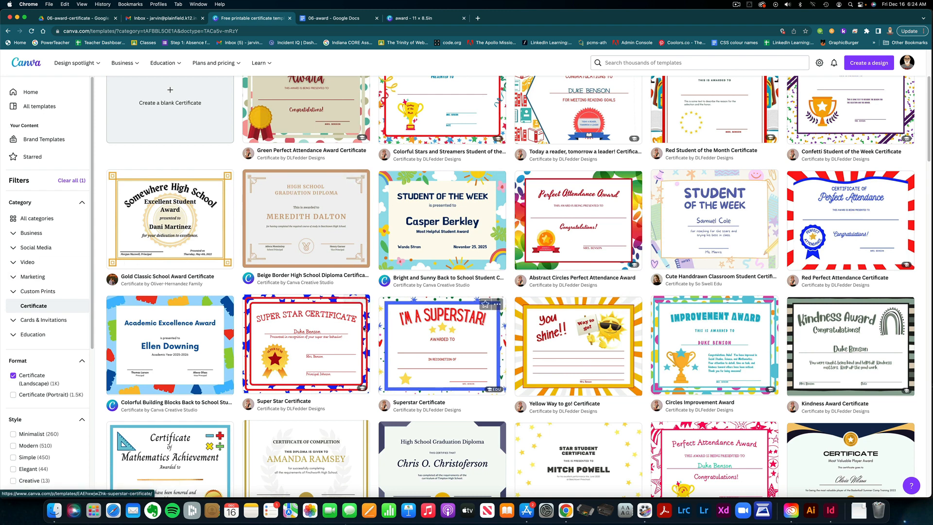
{"action": "scroll", "coordinate": [253, 304], "scroll_direction": "down", "scroll_amount": 3}
{"action": "scroll", "coordinate": [253, 305], "scroll_direction": "down", "scroll_amount": 3}
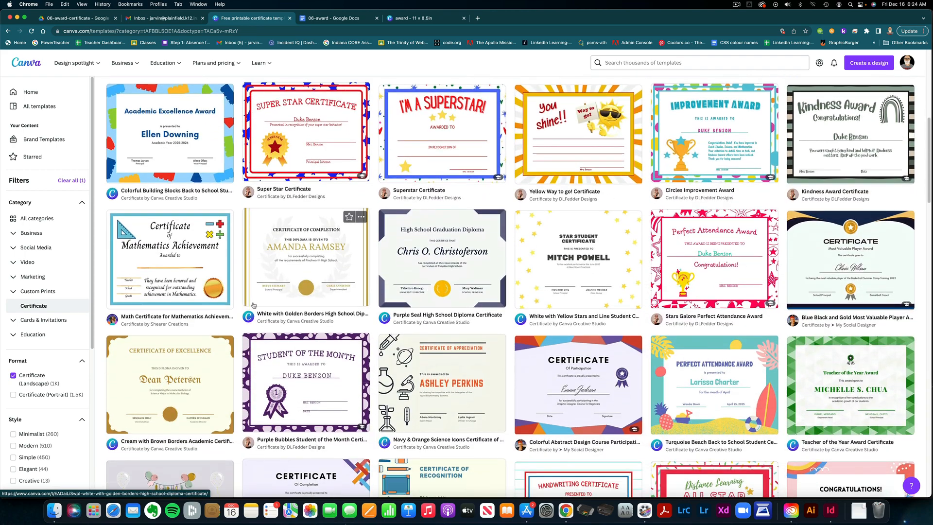
{"action": "scroll", "coordinate": [253, 305], "scroll_direction": "up", "scroll_amount": 1}
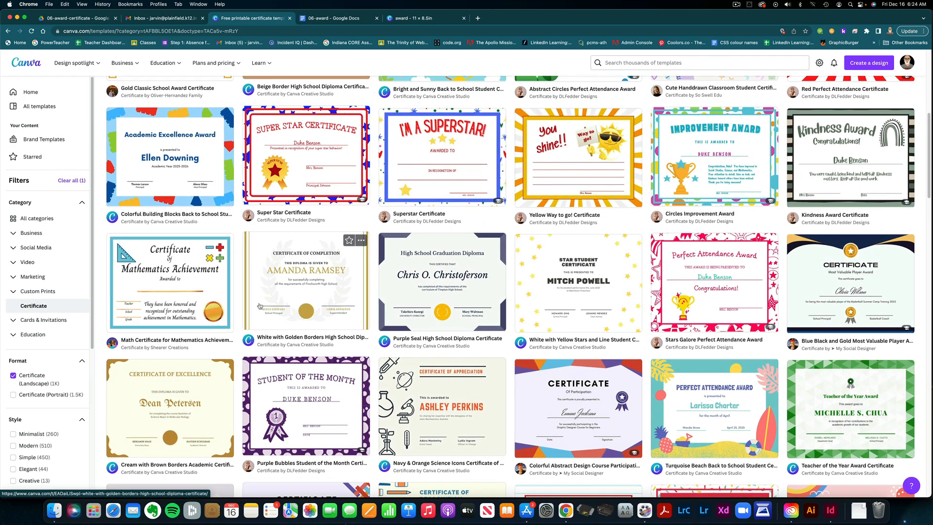
{"action": "scroll", "coordinate": [259, 306], "scroll_direction": "up", "scroll_amount": 1}
{"action": "scroll", "coordinate": [258, 306], "scroll_direction": "down", "scroll_amount": 4}
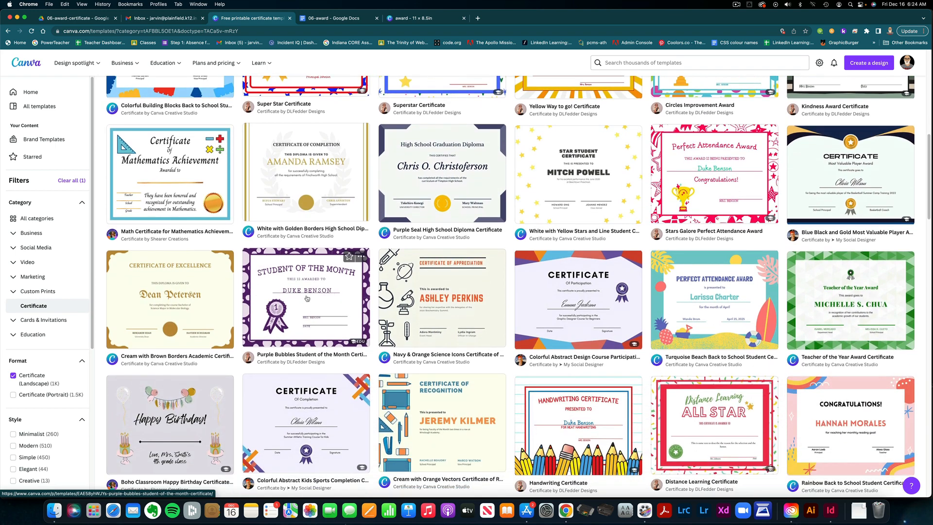
{"action": "left_click", "coordinate": [310, 290]}
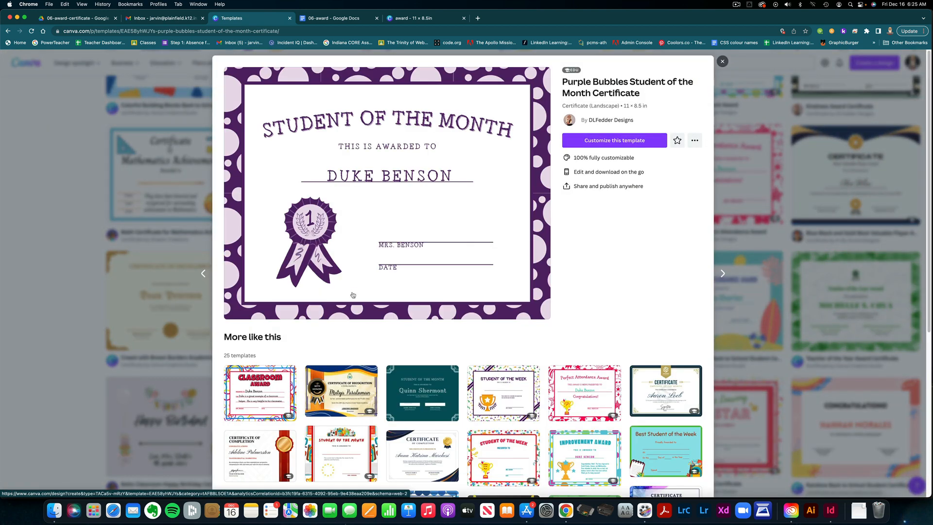
{"action": "left_click", "coordinate": [615, 141]}
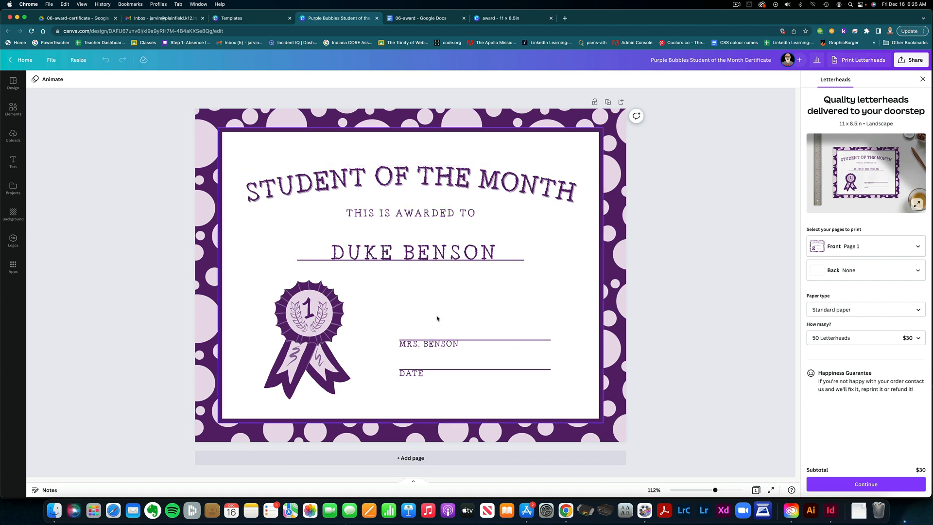
Step: Check the editable text of the certificate's recipient, title, presenter signature and date fields by selecting each for editing
{"action": "left_click", "coordinate": [431, 259]}
{"action": "left_click", "coordinate": [431, 260]}
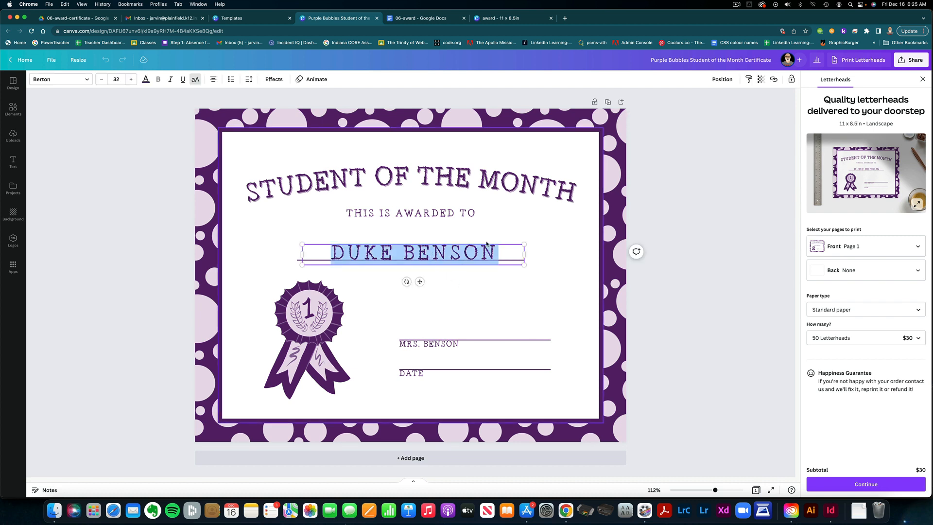
{"action": "double_click", "coordinate": [438, 182]}
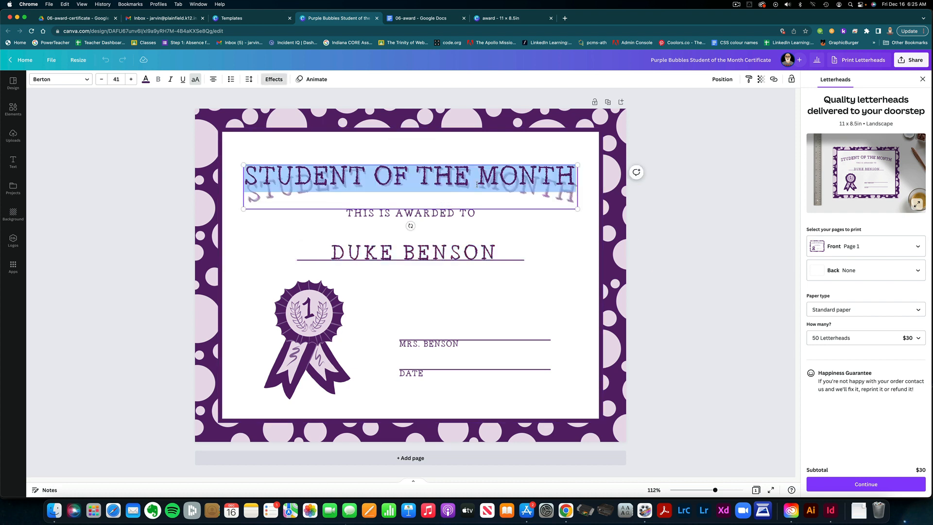
{"action": "double_click", "coordinate": [436, 344]}
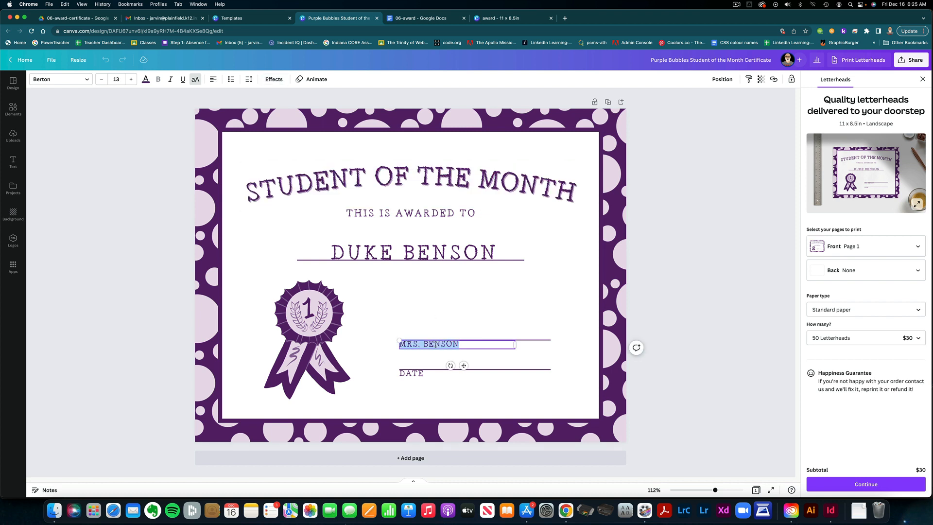
{"action": "double_click", "coordinate": [427, 372]}
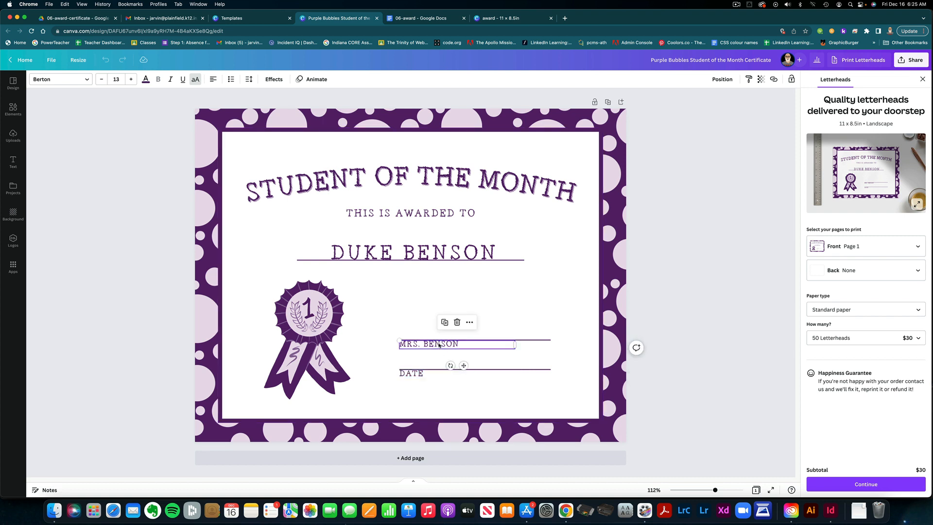
{"action": "double_click", "coordinate": [439, 345]}
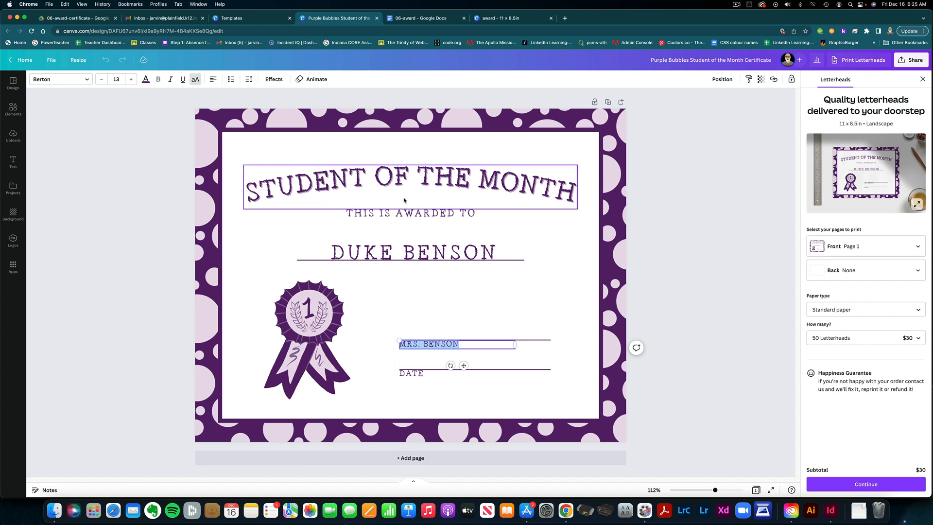
Step: Recolor the dark purple in the three upper tiles of the bubble border to the default bright orchid purple
{"action": "left_click", "coordinate": [606, 193]}
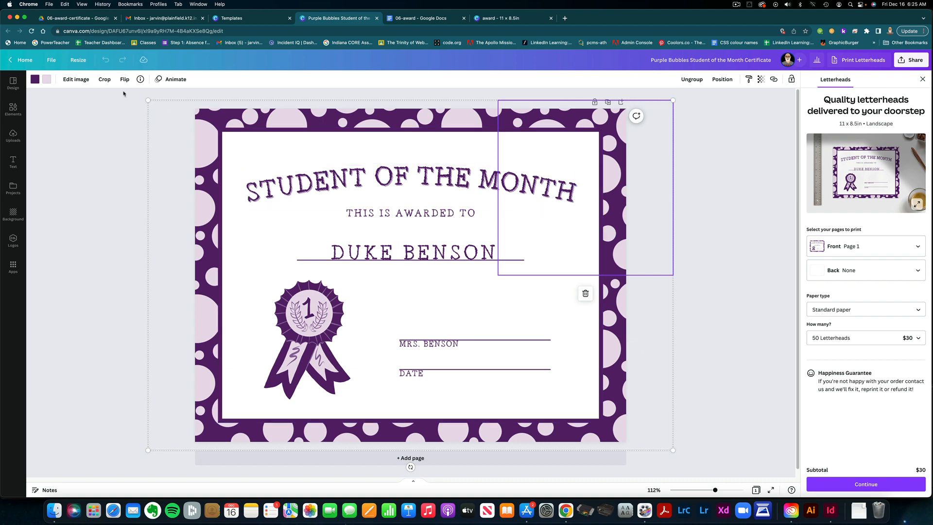
{"action": "left_click", "coordinate": [35, 80]}
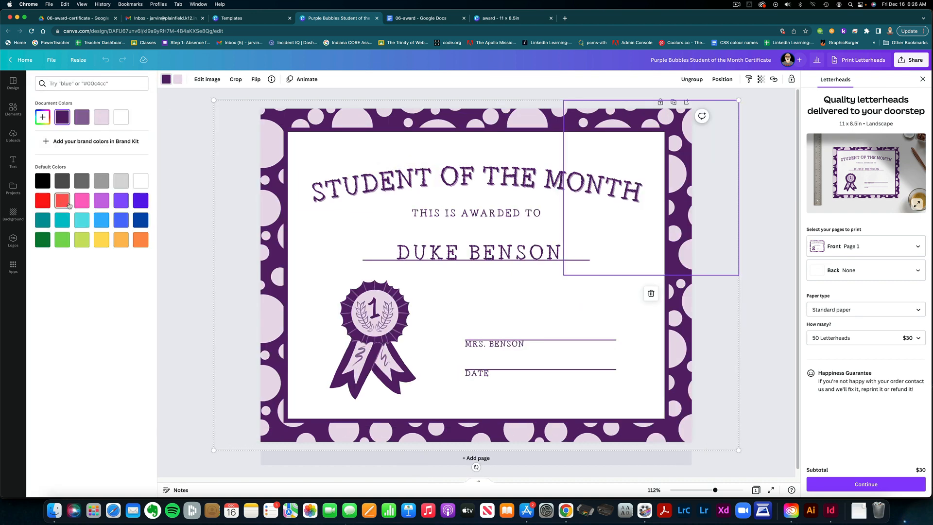
{"action": "left_click", "coordinate": [102, 205]}
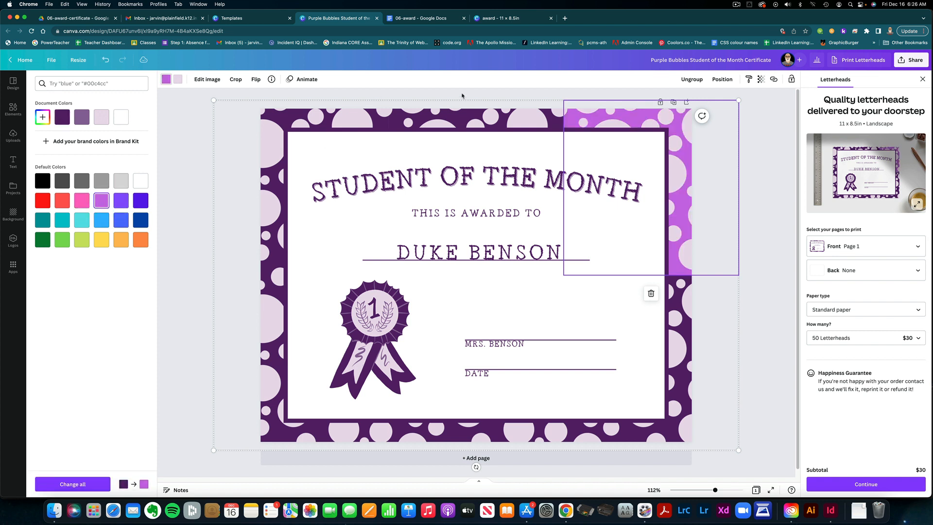
{"action": "left_click", "coordinate": [437, 118]}
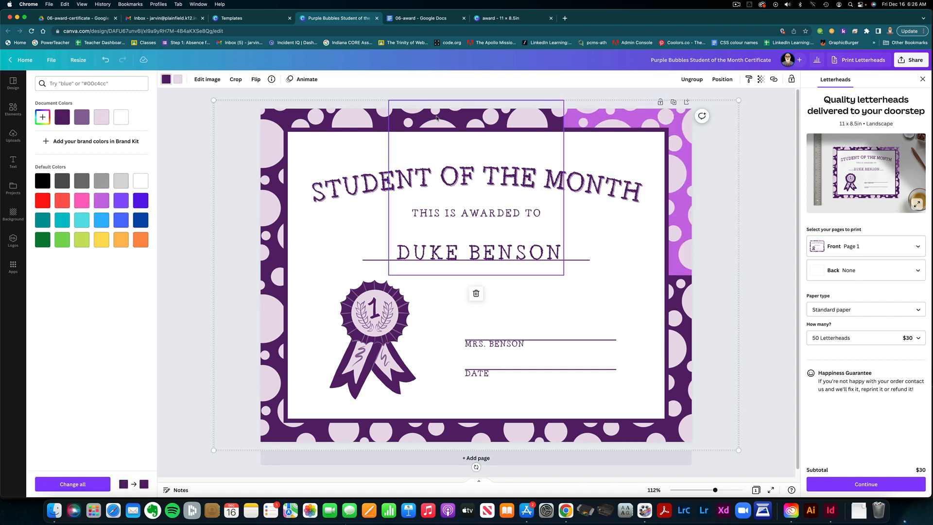
{"action": "left_click", "coordinate": [104, 202]}
{"action": "left_click", "coordinate": [342, 123]}
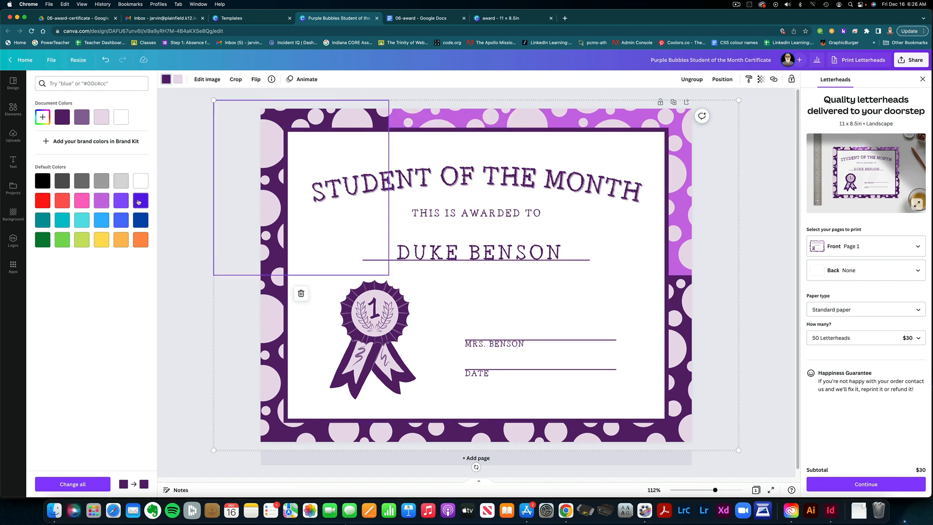
{"action": "left_click", "coordinate": [101, 201]}
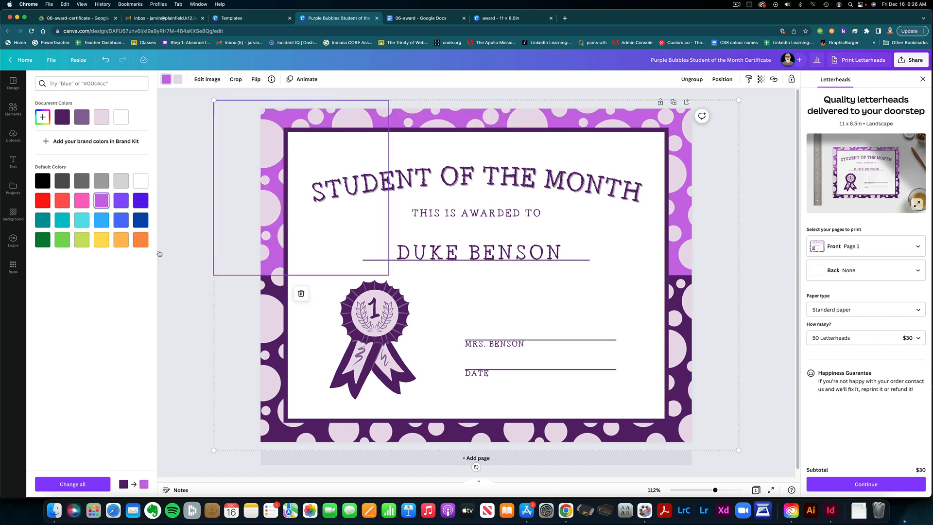
Step: Recolor the dark purple in the three lower tiles of the bubble border to the same bright orchid purple
{"action": "left_click", "coordinate": [272, 315]}
{"action": "left_click", "coordinate": [102, 201]}
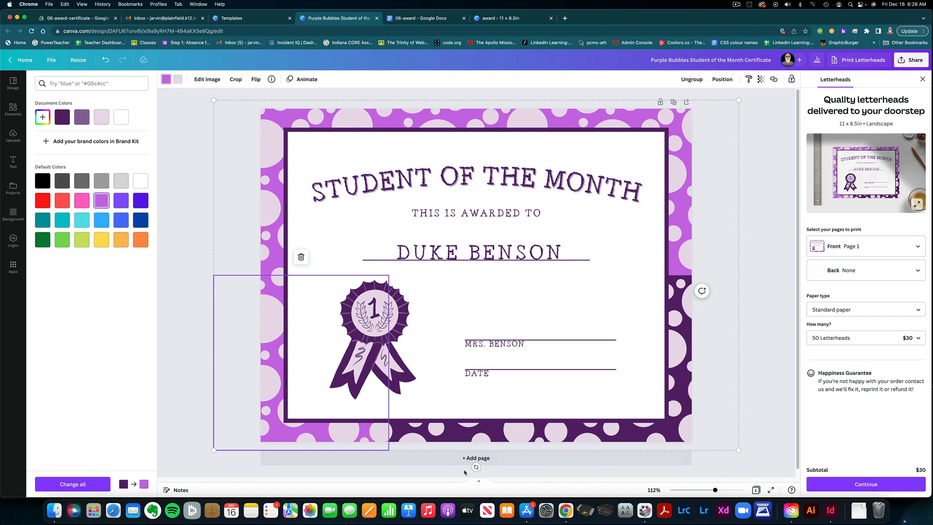
{"action": "left_click", "coordinate": [455, 438]}
{"action": "left_click", "coordinate": [101, 200]}
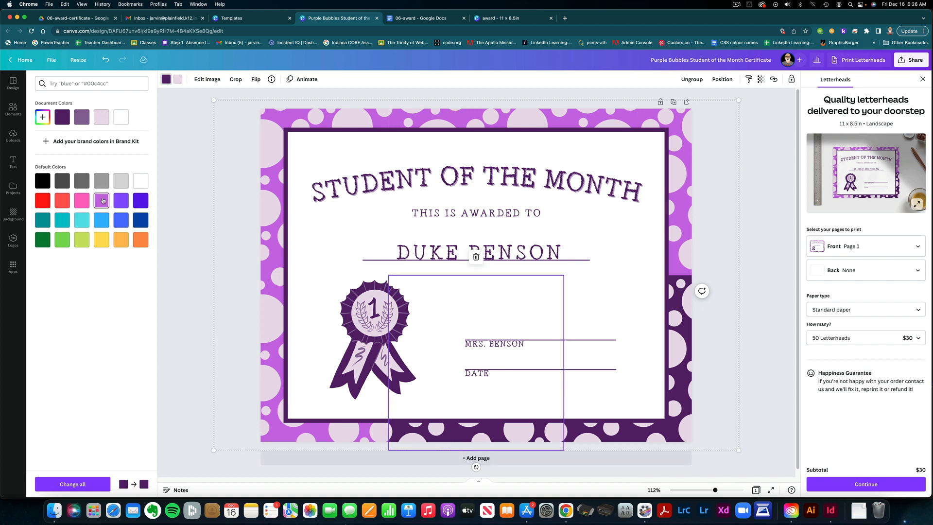
{"action": "left_click", "coordinate": [612, 439]}
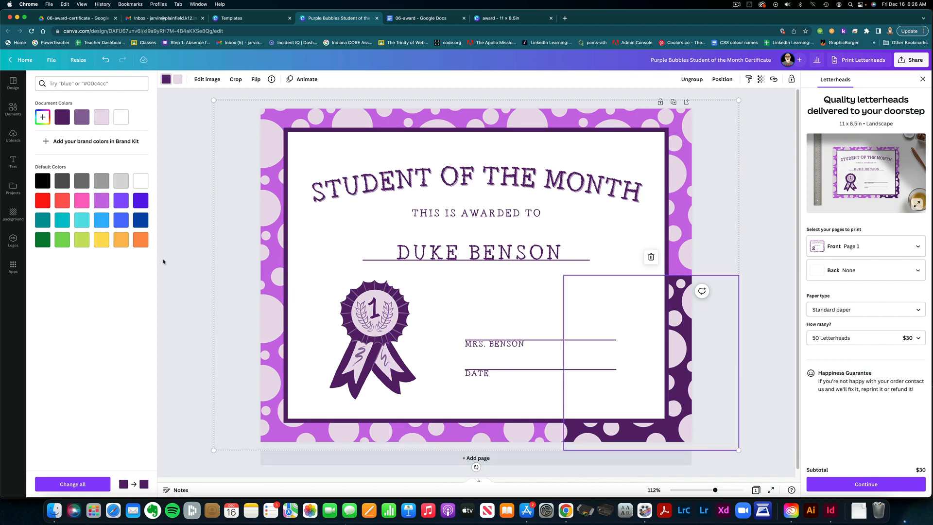
{"action": "left_click", "coordinate": [102, 200]}
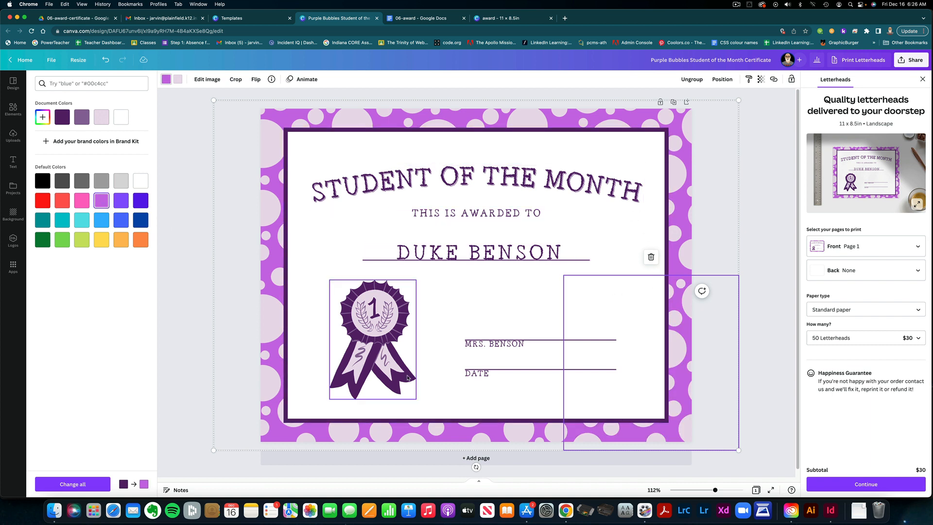
{"action": "left_click", "coordinate": [455, 117]}
{"action": "left_click", "coordinate": [324, 119]}
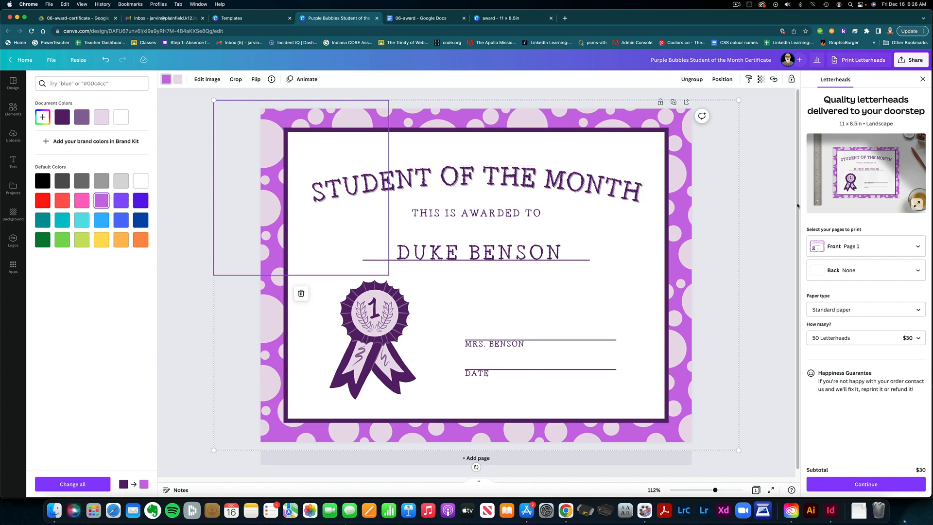
Step: Dismiss the letterhead print offer, set the design's sharing access to Anyone with the link, and copy its link
{"action": "left_click", "coordinate": [921, 80]}
{"action": "left_click", "coordinate": [910, 62]}
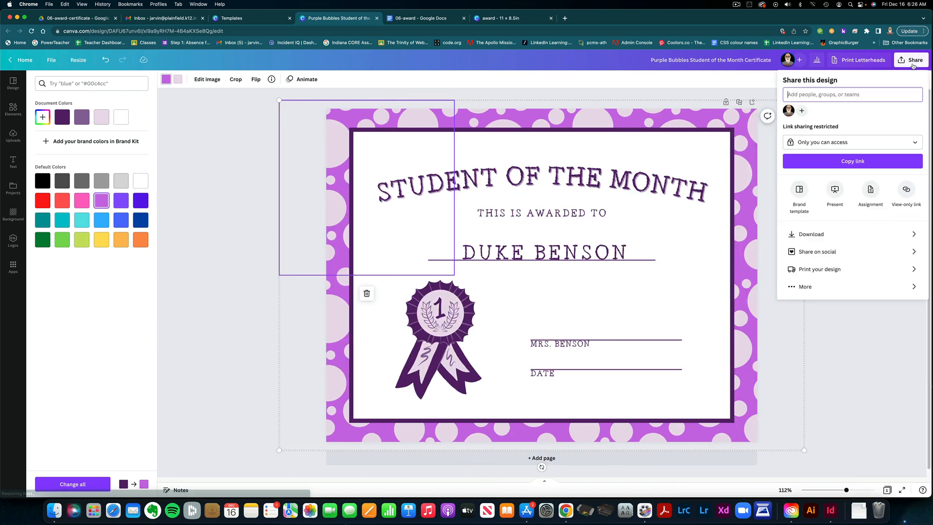
{"action": "left_click", "coordinate": [804, 144]}
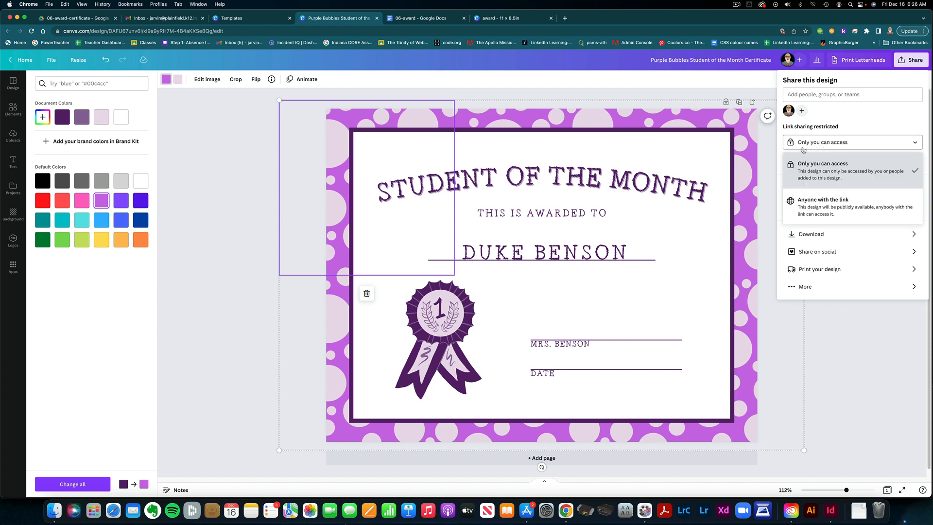
{"action": "left_click", "coordinate": [823, 200]}
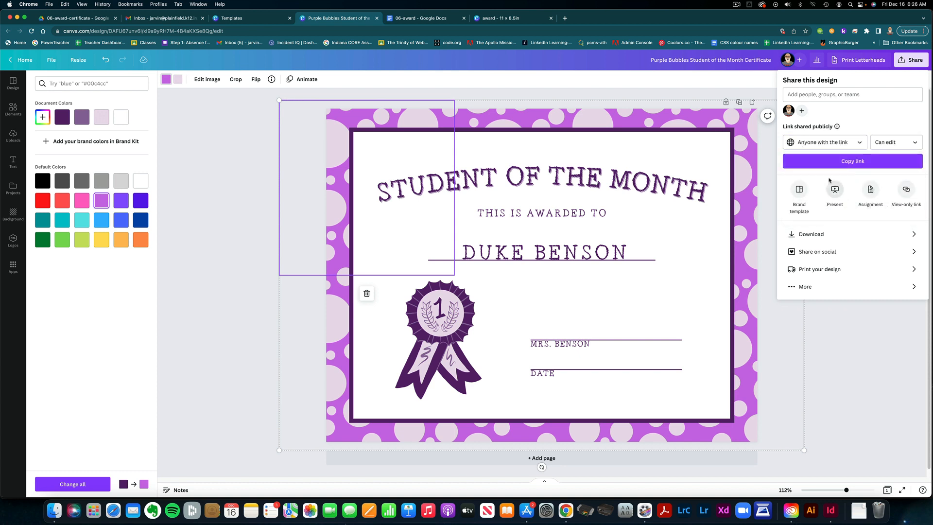
{"action": "left_click", "coordinate": [862, 163]}
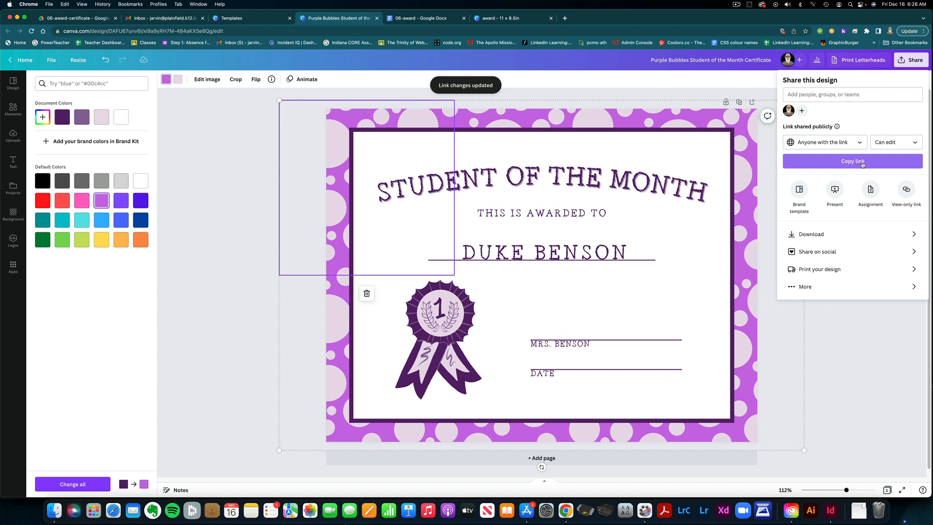